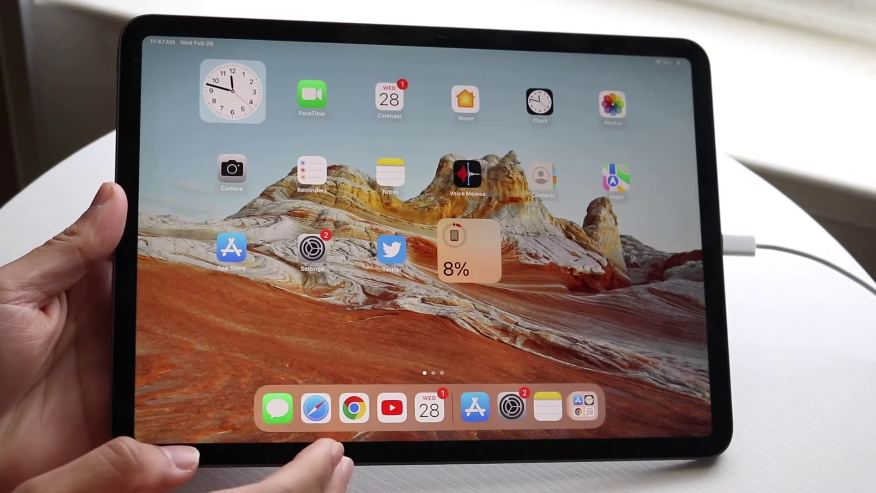
# Launch Safari and start editing the address bar for an App Store icon search
pyautogui.click(314, 404)
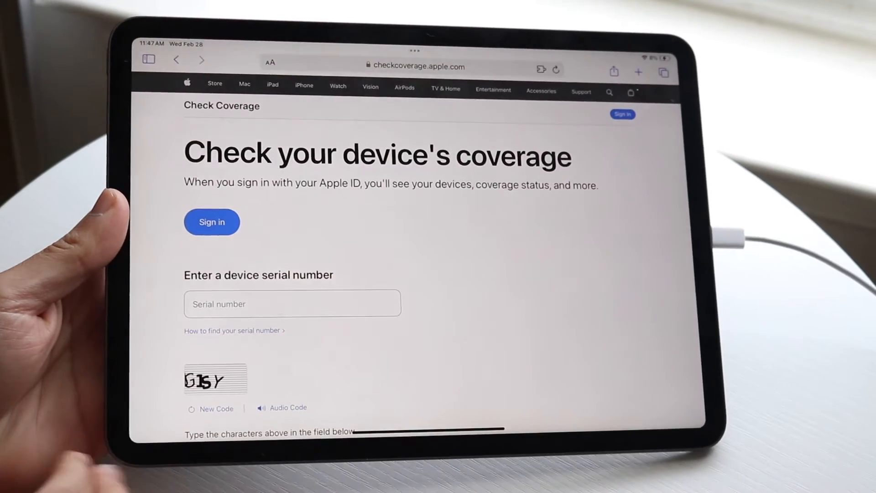
pyautogui.click(424, 71)
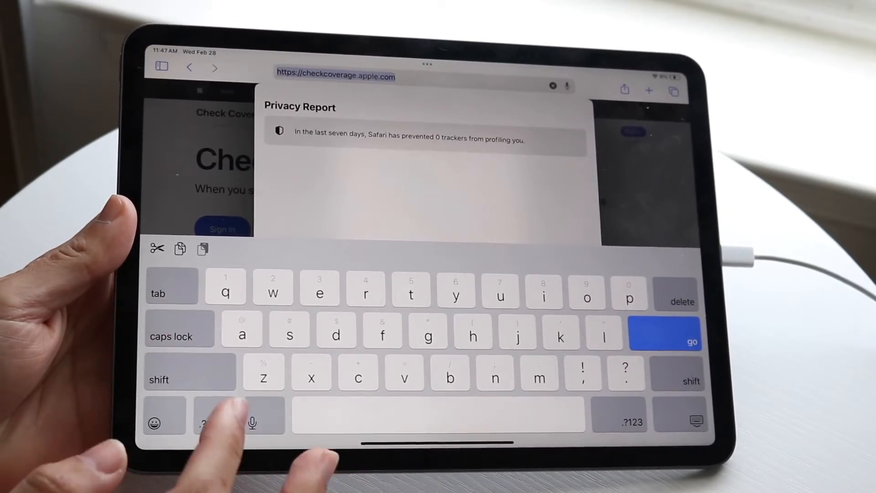
pyautogui.write('app store icon')
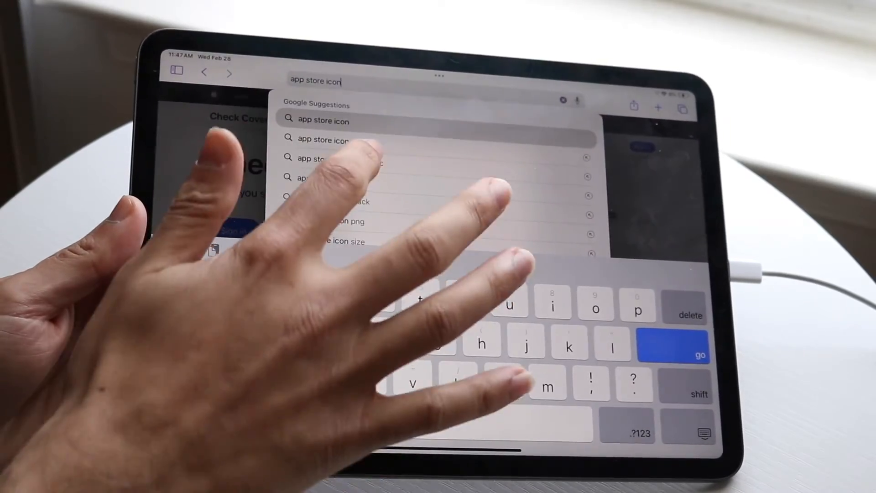
# Run the 'app store icon aesthetic' search, show image results and preview the pale blue icon
pyautogui.click(339, 163)
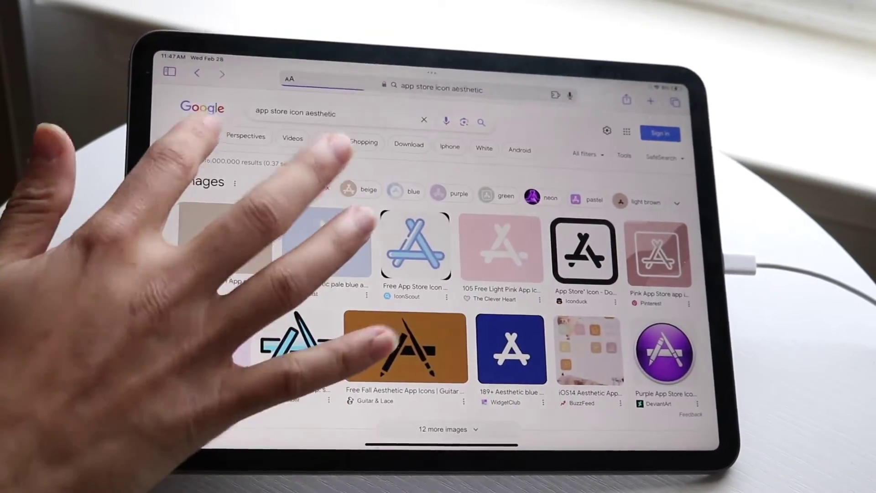
pyautogui.click(194, 132)
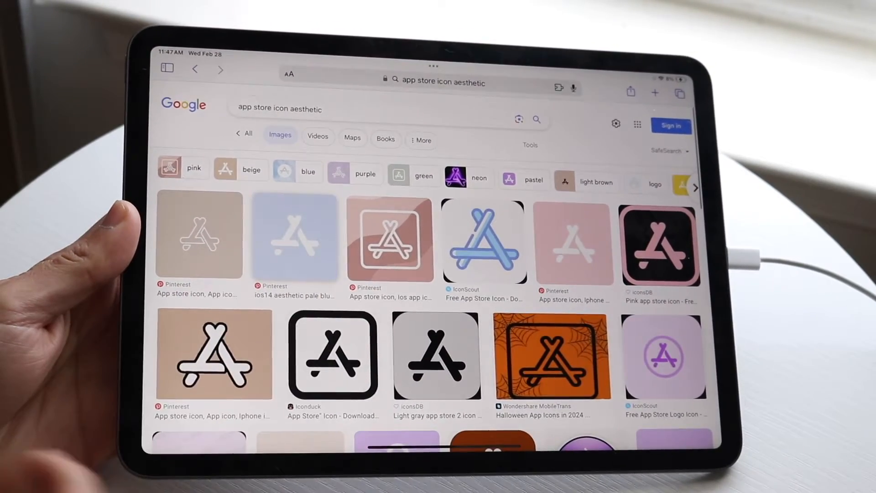
pyautogui.click(293, 237)
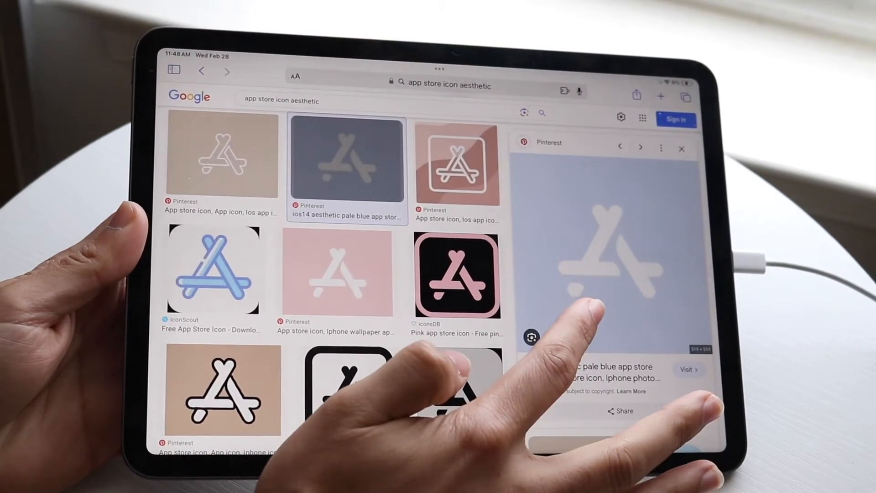
# Save the pale blue App Store icon to Photos and return to the Home Screen
pyautogui.rightClick(587, 310)
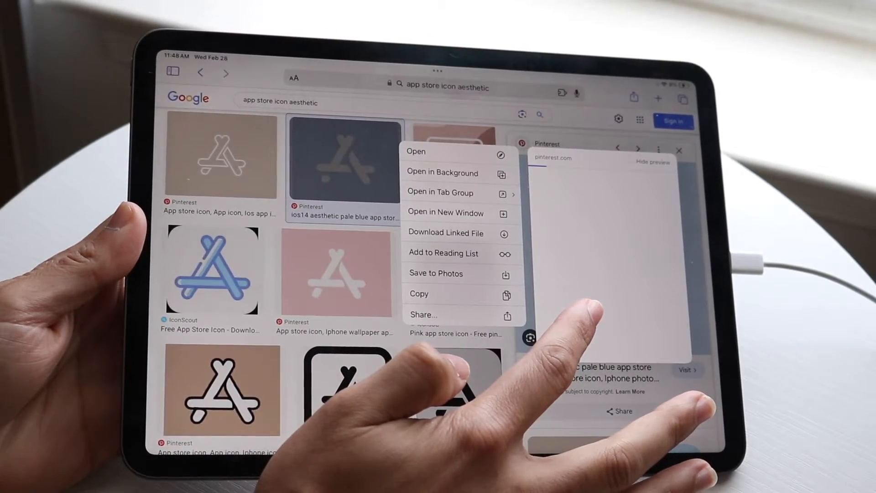
pyautogui.click(479, 342)
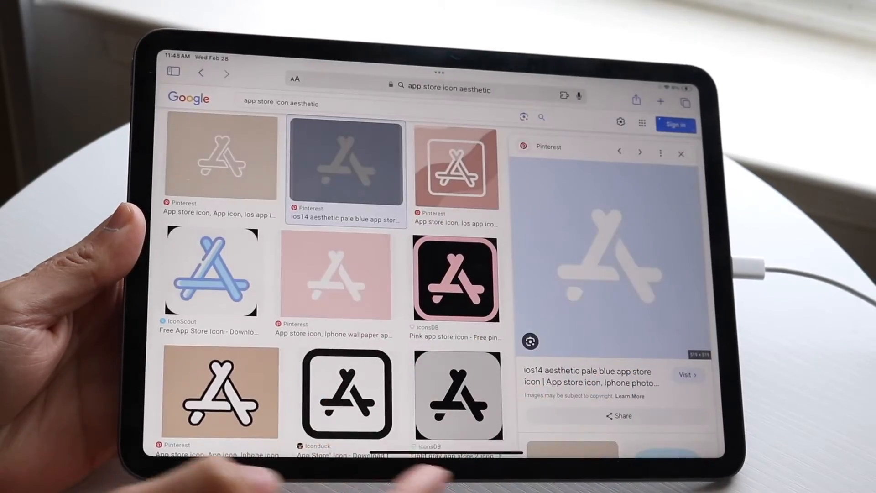
pyautogui.moveTo(437, 451); pyautogui.dragTo(438, 287)
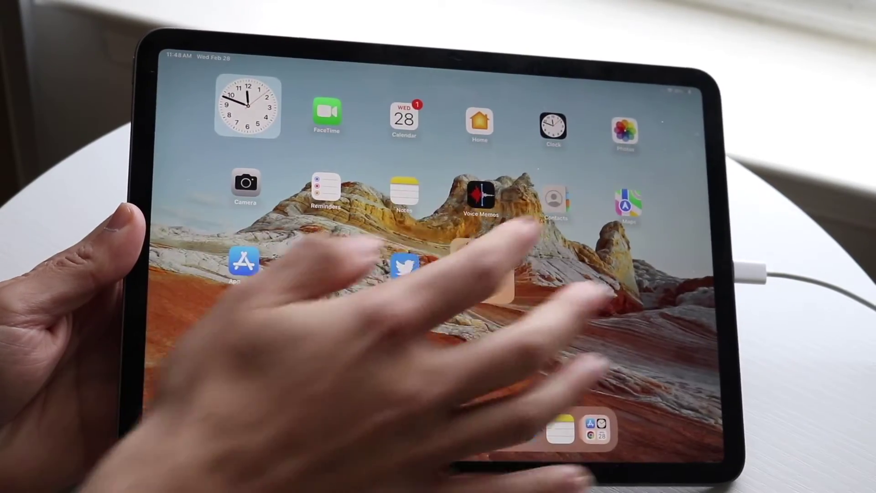
# Confirm the pale blue icon is saved in Photos, then return to the Home Screen
pyautogui.click(602, 130)
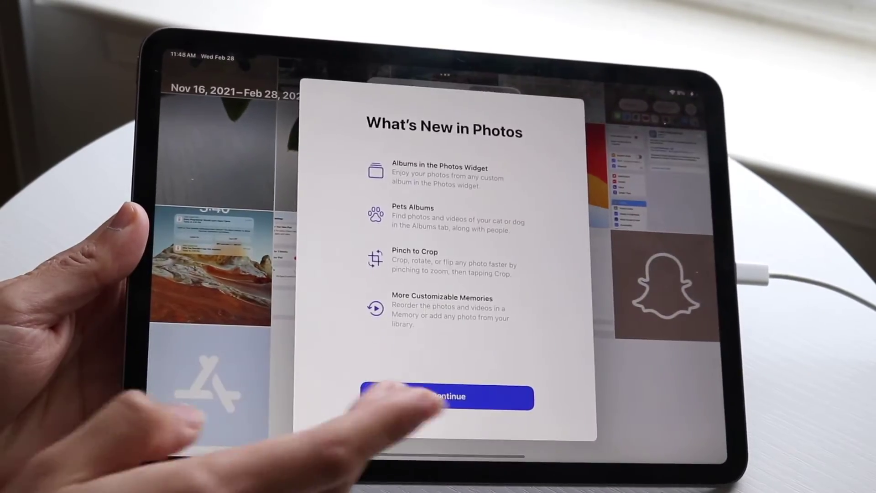
pyautogui.click(442, 396)
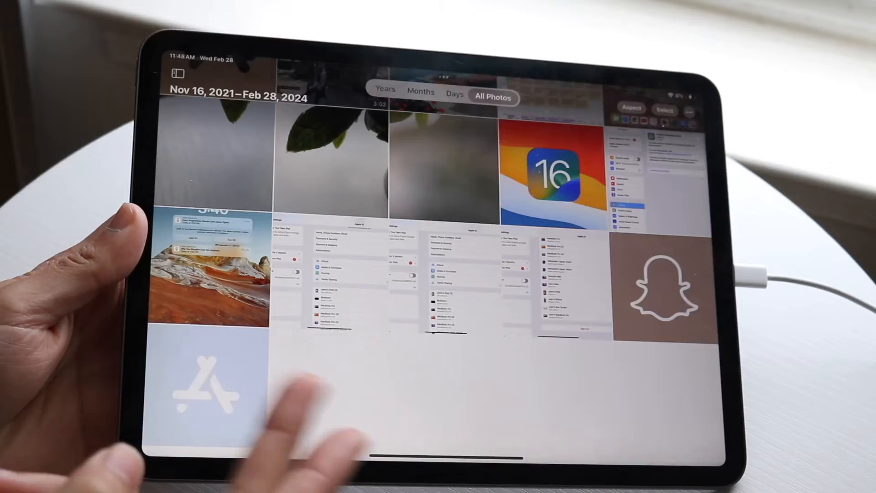
pyautogui.moveTo(445, 455); pyautogui.dragTo(444, 309)
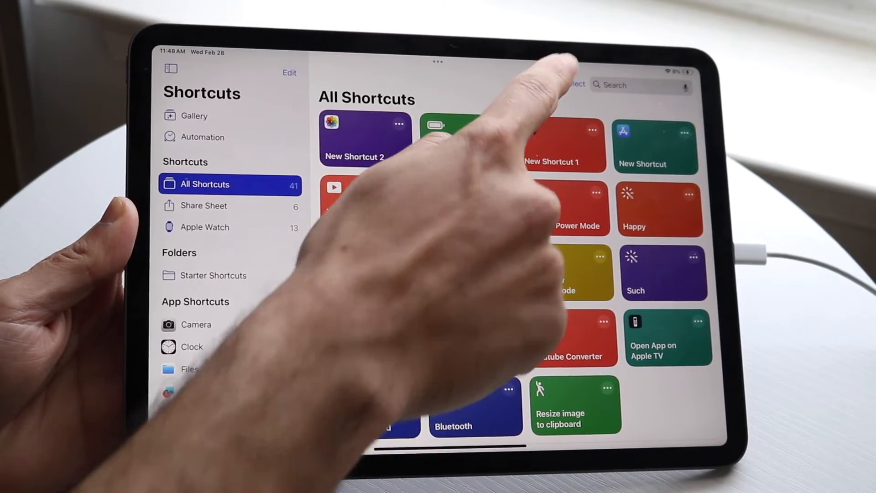
# Create a new shortcut whose Open App action opens the App Store
pyautogui.click(554, 83)
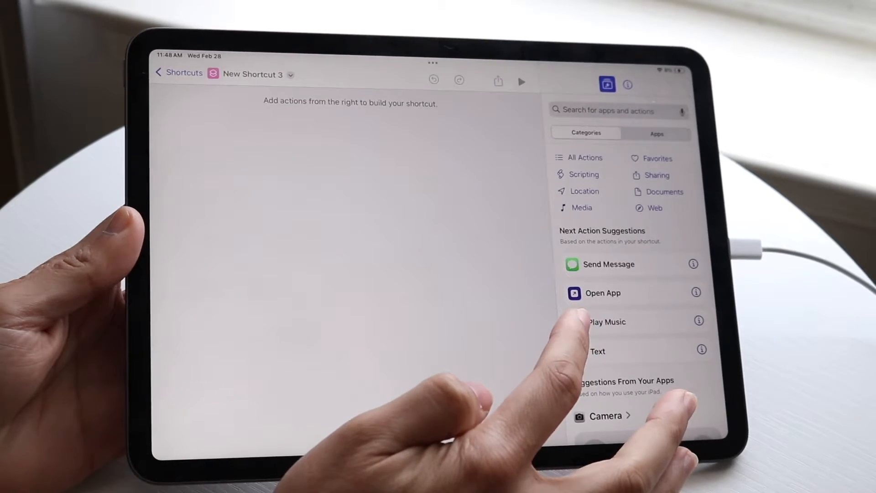
pyautogui.click(602, 289)
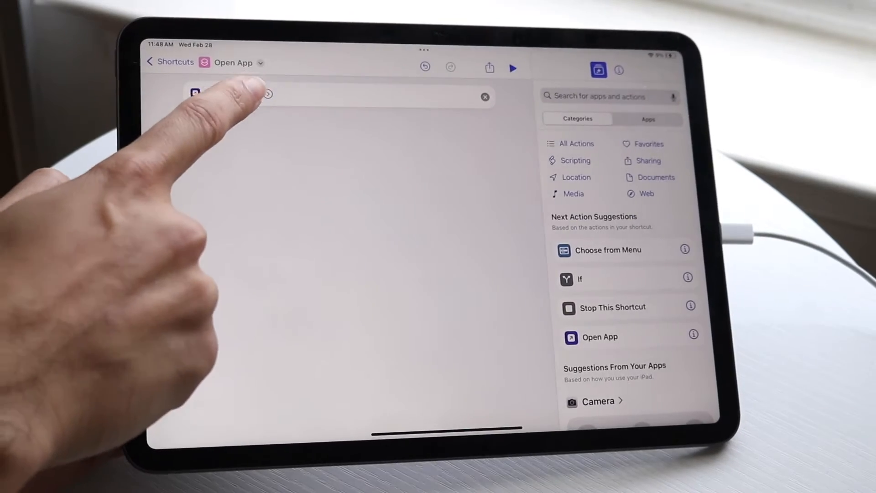
pyautogui.click(244, 95)
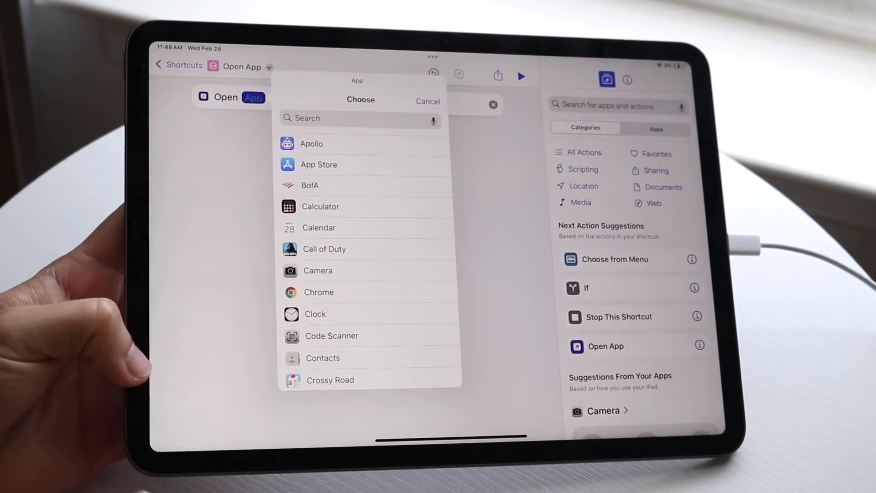
pyautogui.click(309, 142)
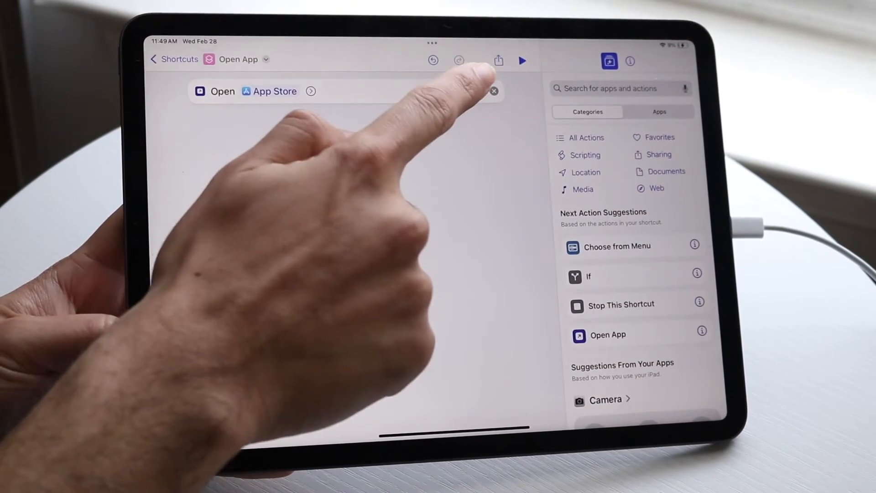
# Share the shortcut via Add to Home Screen and clear its default name for 'App Store'
pyautogui.click(498, 61)
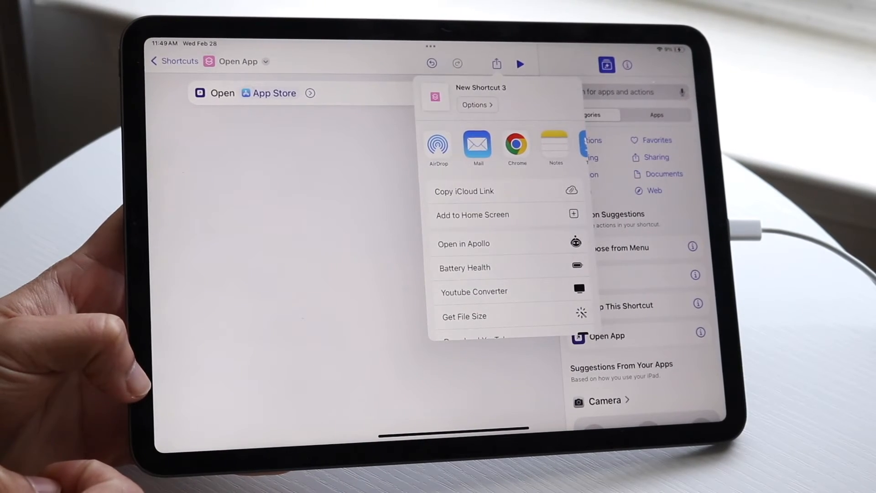
pyautogui.click(472, 214)
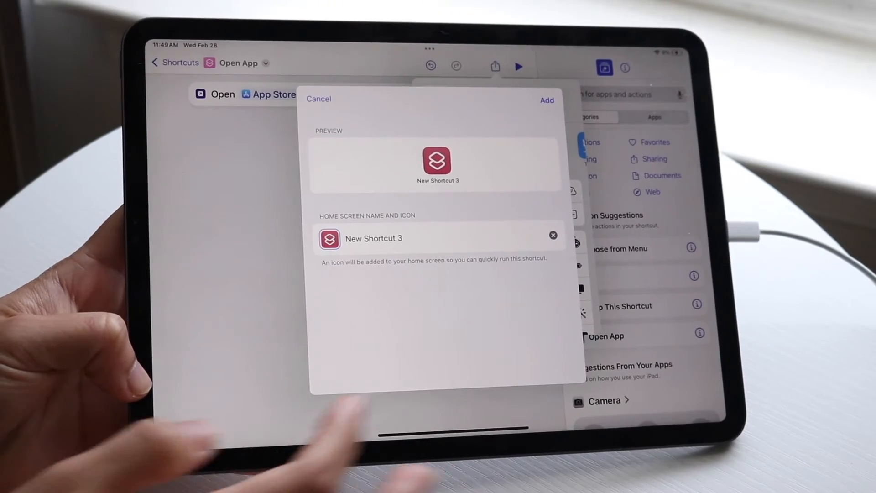
pyautogui.click(541, 238)
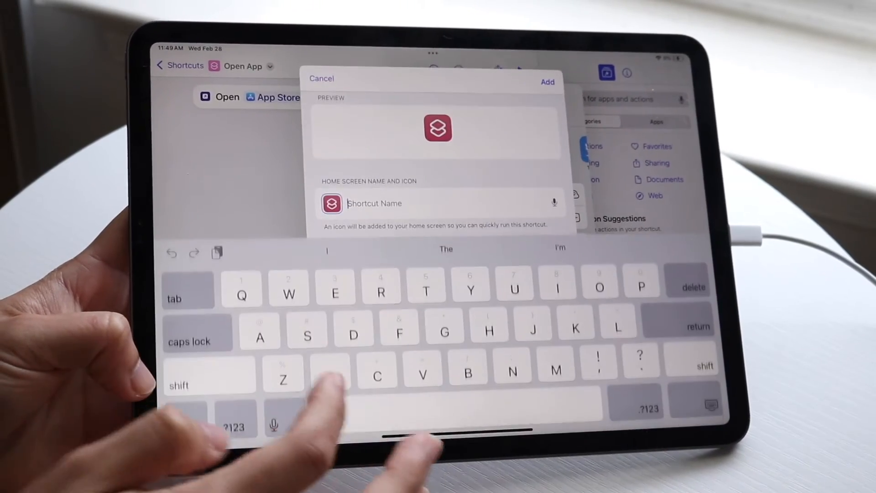
pyautogui.write('App ')
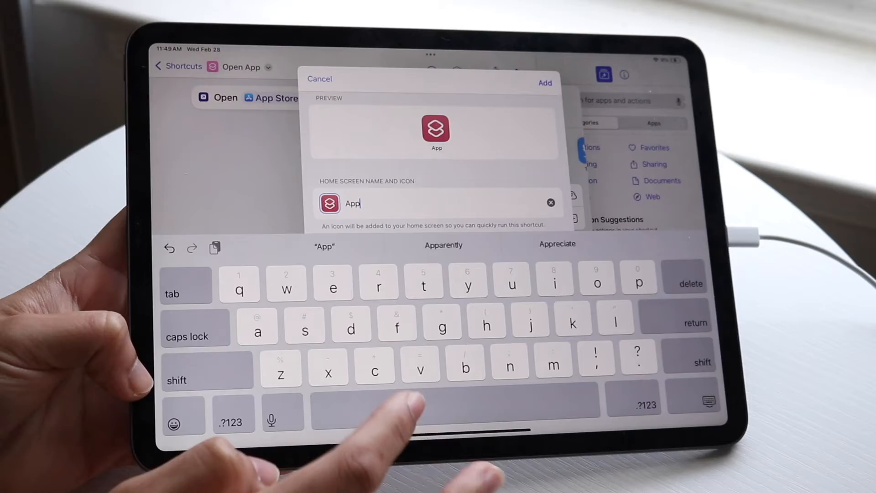
pyautogui.write('St')
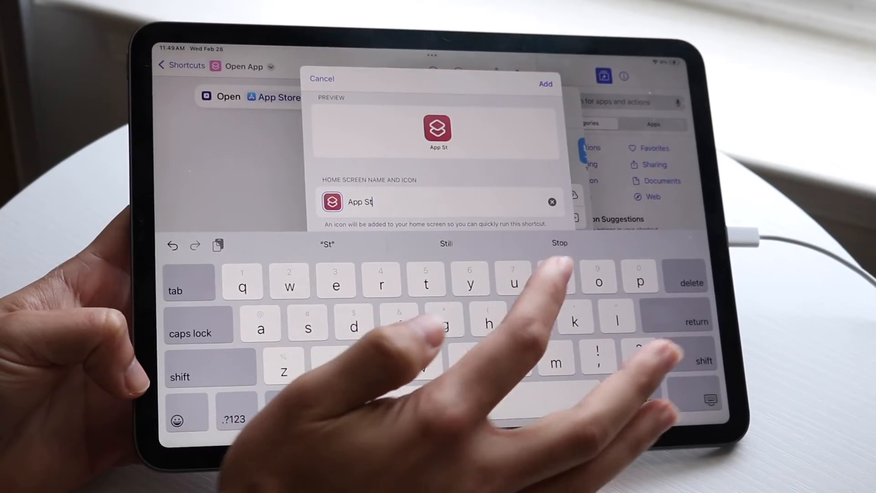
pyautogui.write('ore')
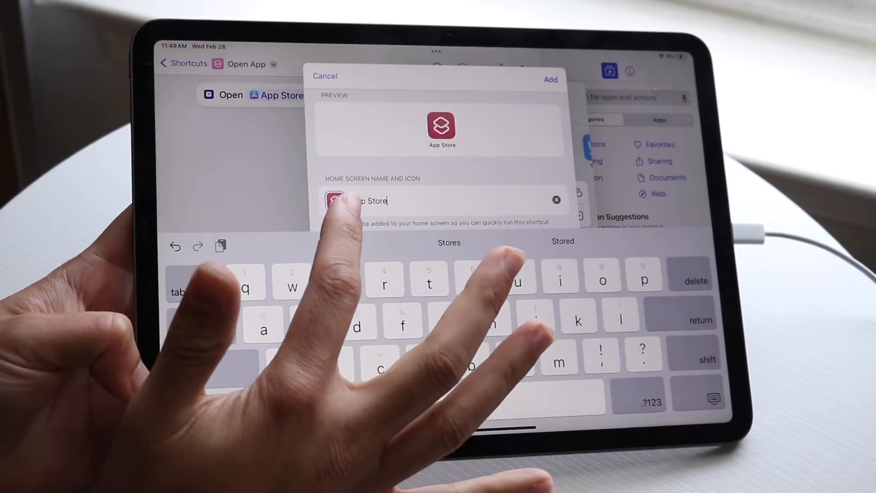
# Set the shortcut's icon to the pale blue photo and add 'App Store' to the Home Screen
pyautogui.click(336, 201)
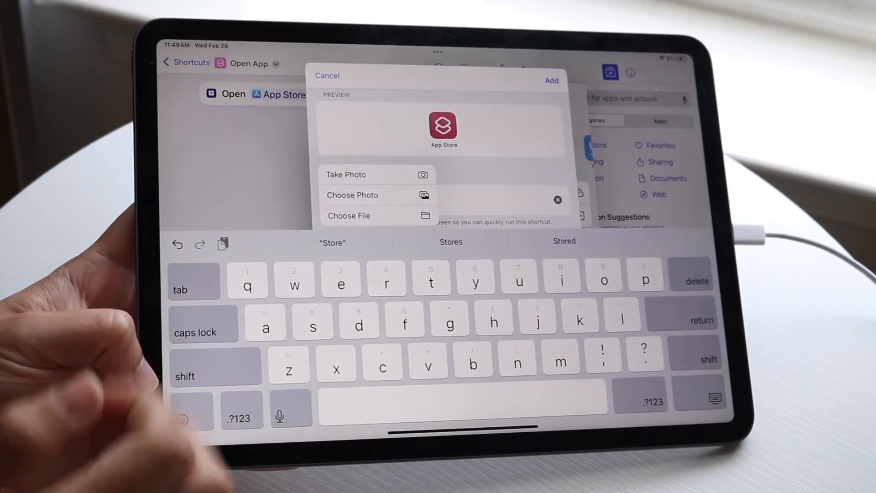
pyautogui.click(352, 194)
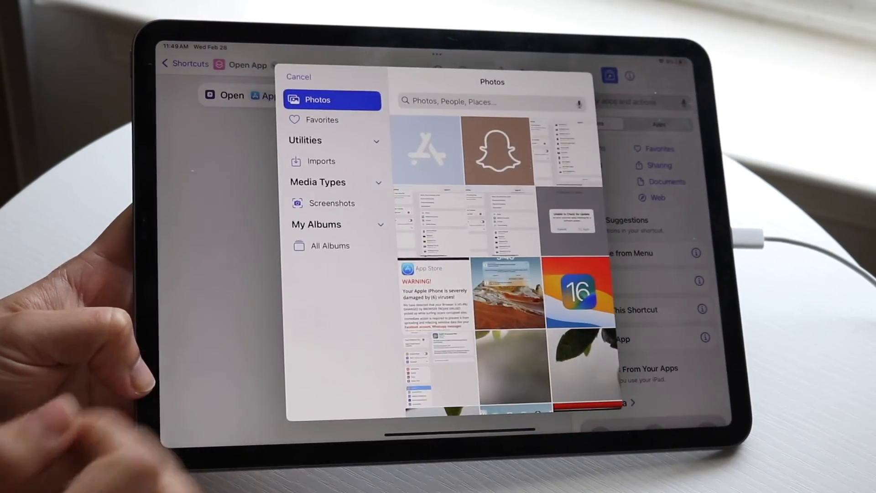
pyautogui.click(426, 150)
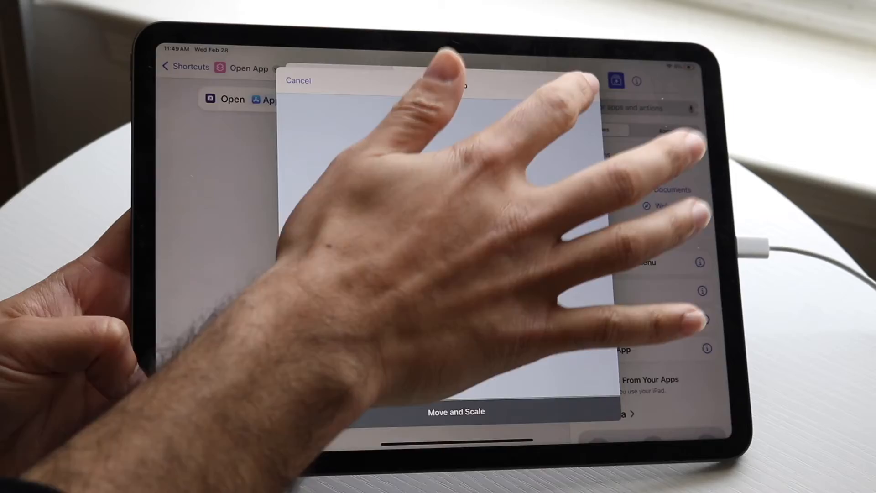
pyautogui.click(579, 83)
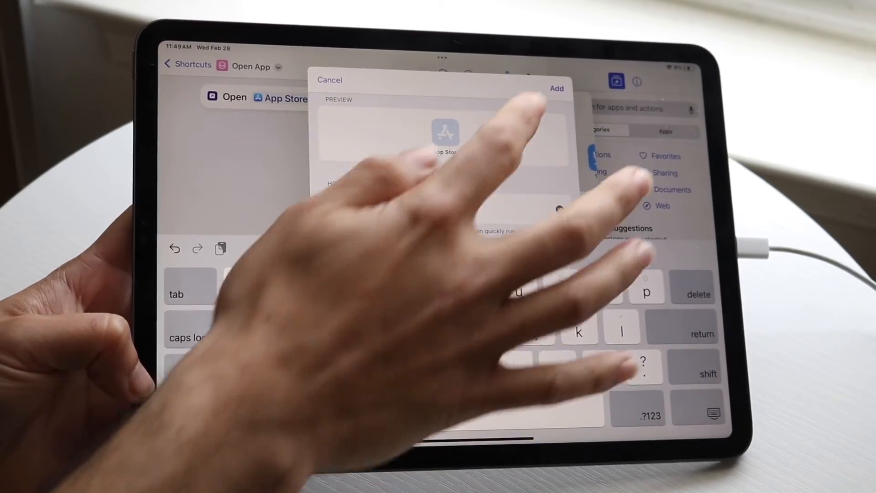
pyautogui.click(556, 89)
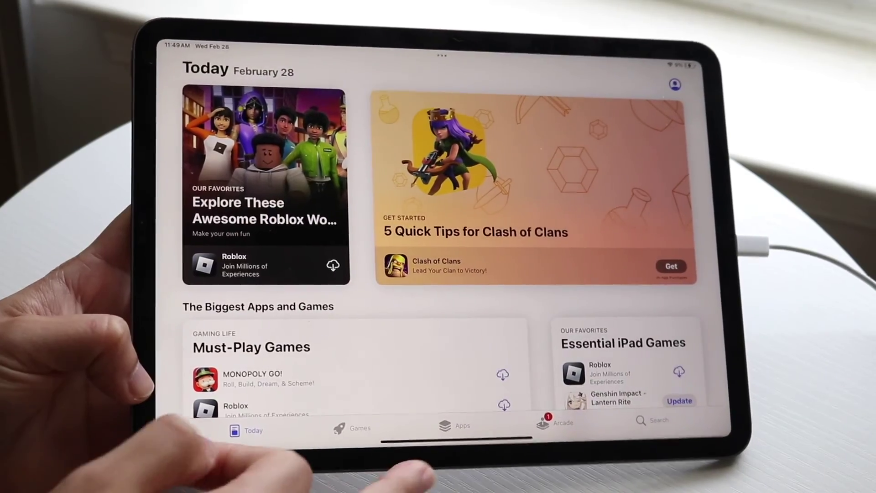
pyautogui.moveTo(383, 442); pyautogui.dragTo(383, 260)
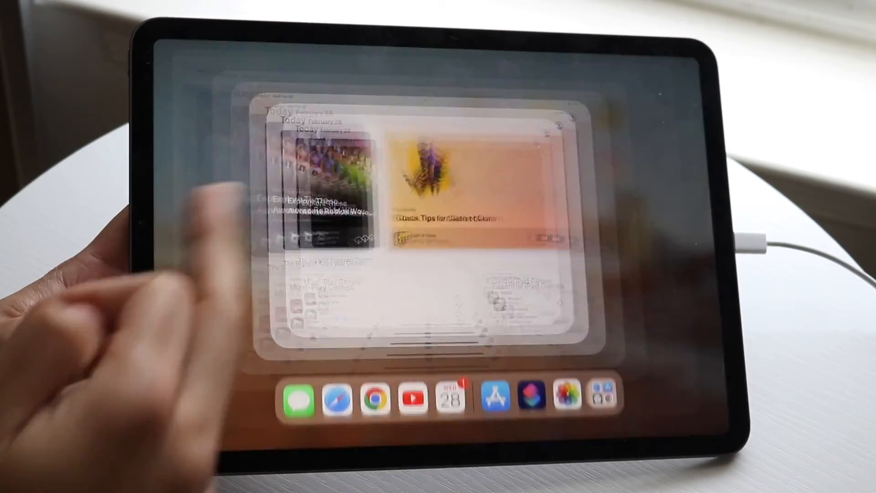